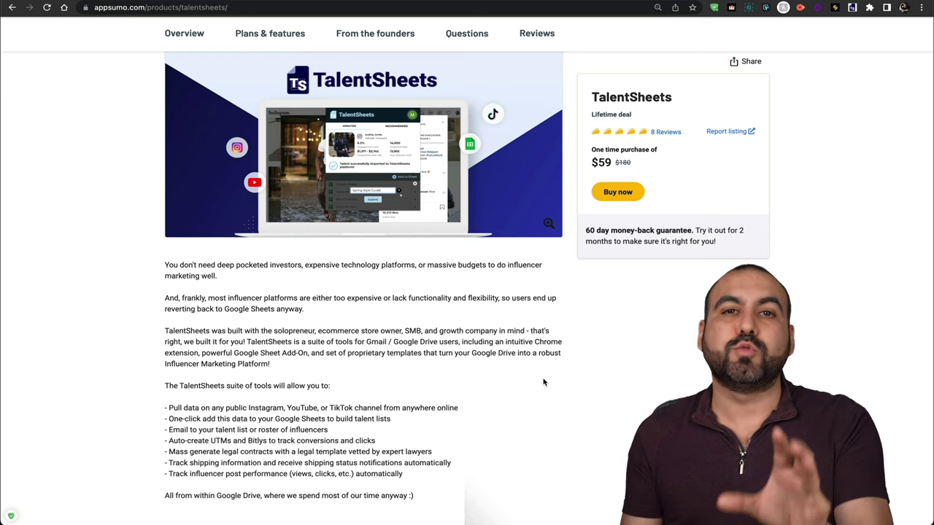
Read the TalentSheets deal description on AppSumo and look across the roster columns of the YT TALENTS spreadsheet
{"action": "scroll", "coordinate": [543, 382], "scroll_direction": "down", "scroll_amount": 10}
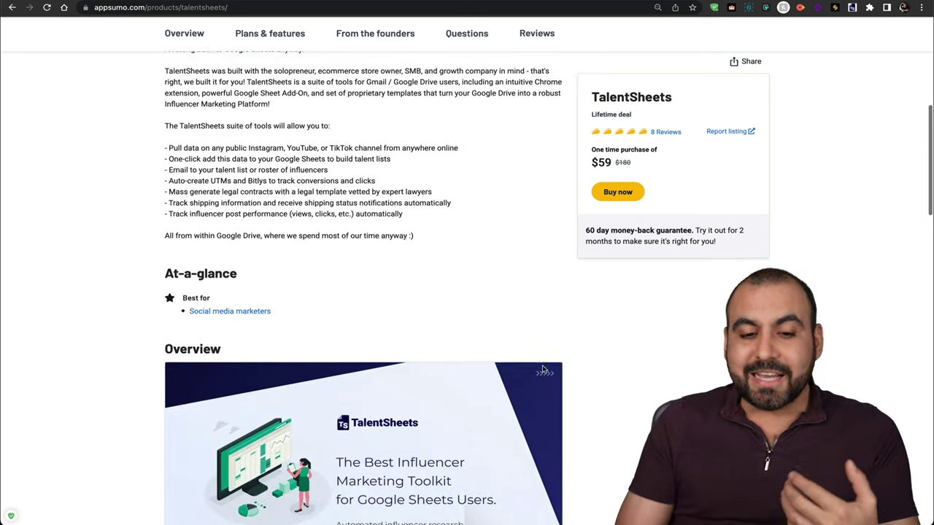
{"action": "scroll", "coordinate": [543, 370], "scroll_direction": "down", "scroll_amount": 3}
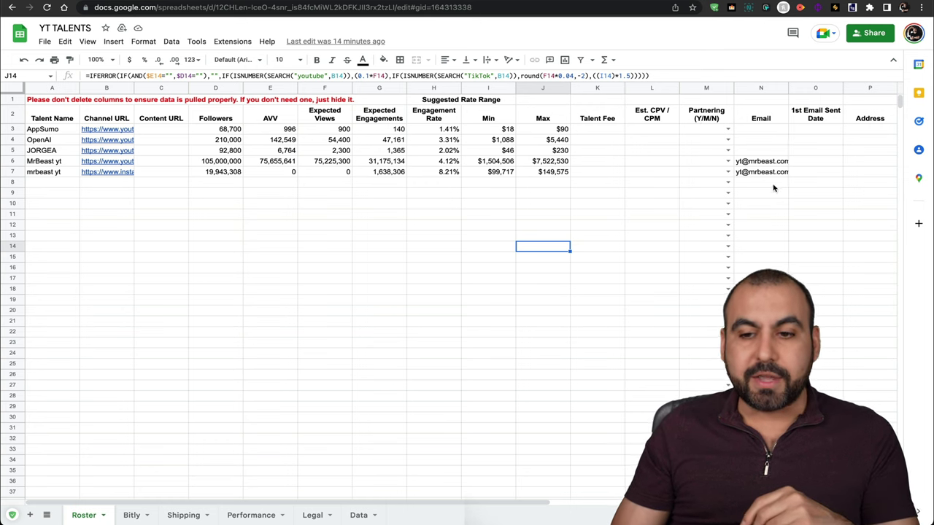
{"action": "scroll", "coordinate": [772, 230], "scroll_direction": "right", "scroll_amount": 5}
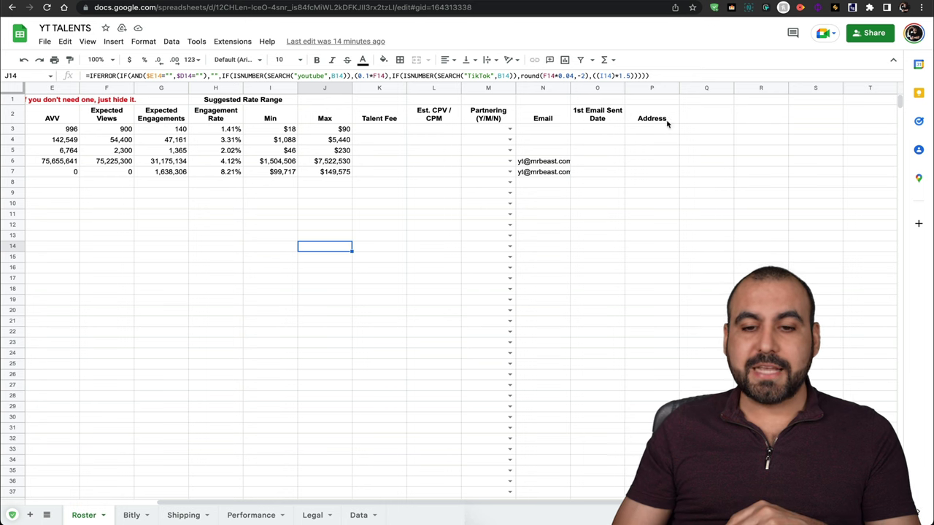
{"action": "scroll", "coordinate": [560, 185], "scroll_direction": "left", "scroll_amount": 5}
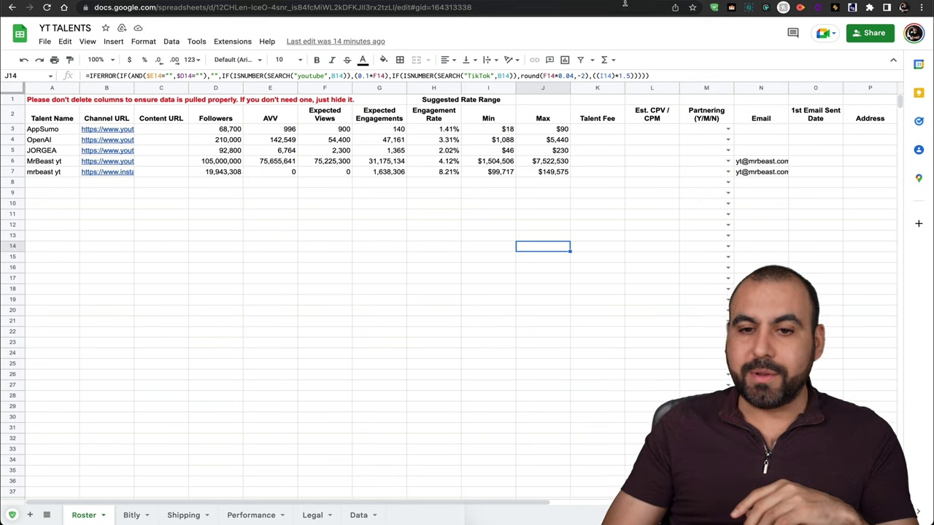
Switch to YouTube, open the Pabbly channel and add it to the YT TALENTS sheet with the TalentSheets extension
{"action": "left_click", "coordinate": [537, 1]}
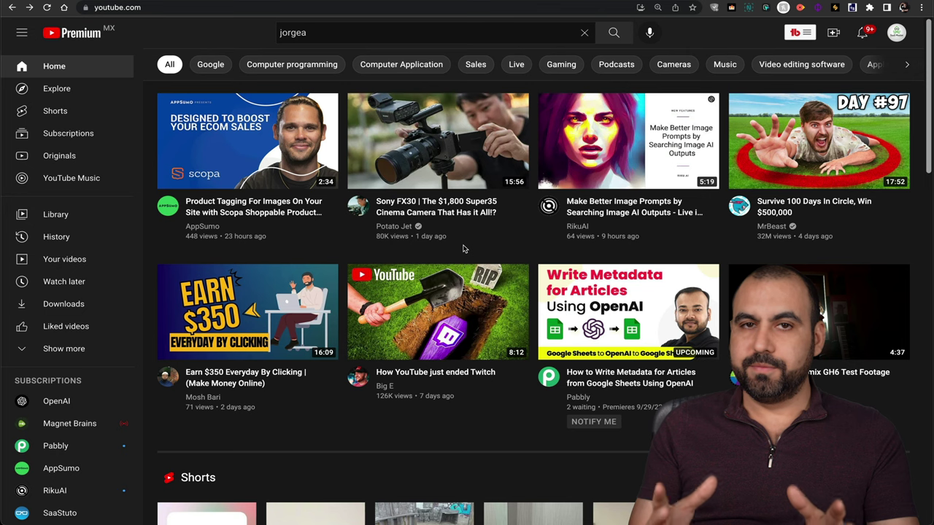
{"action": "left_click", "coordinate": [579, 397]}
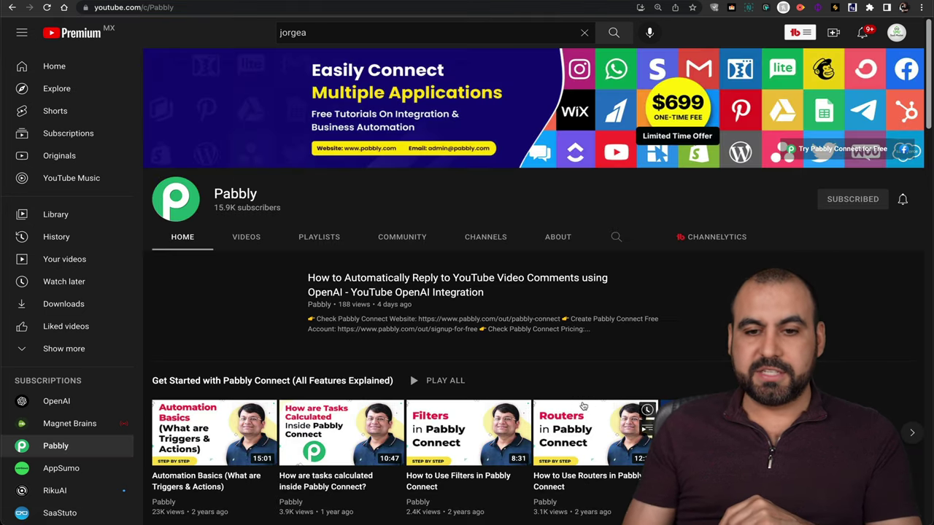
{"action": "left_click", "coordinate": [852, 8]}
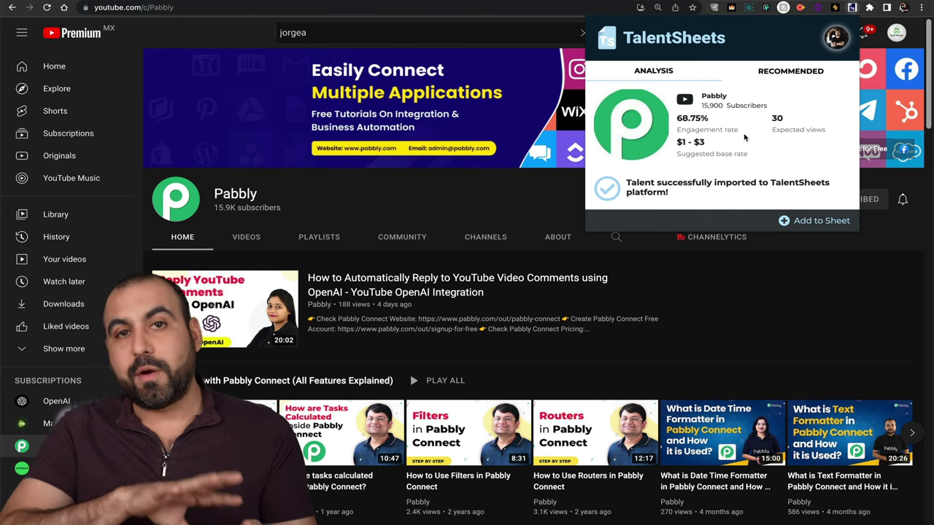
{"action": "left_click", "coordinate": [813, 222]}
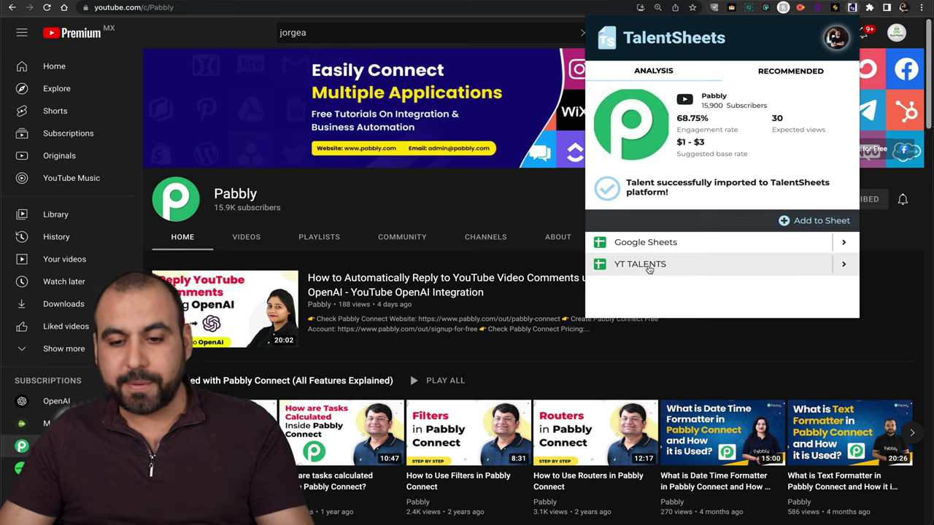
{"action": "left_click", "coordinate": [640, 265]}
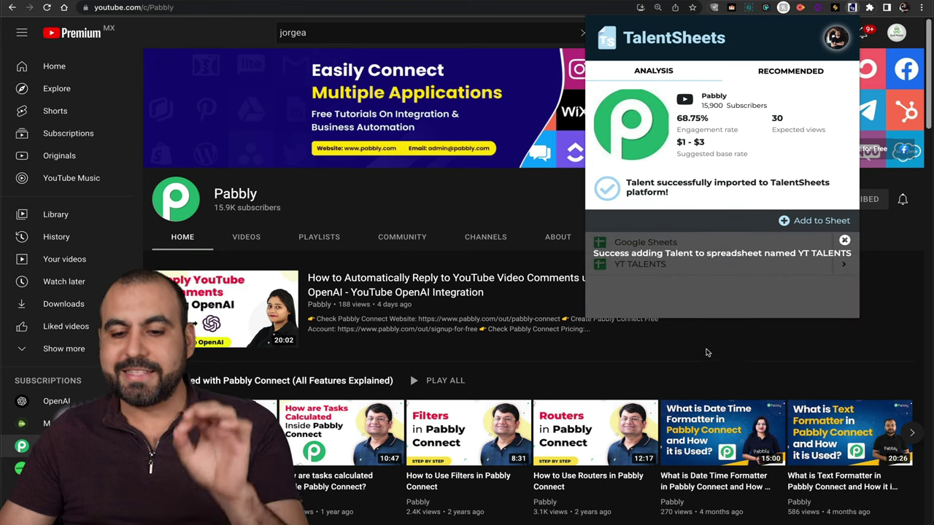
Return to the YT TALENTS spreadsheet and check Pabbly's row, including its email cell
{"action": "left_click", "coordinate": [708, 353]}
{"action": "left_click", "coordinate": [729, 6]}
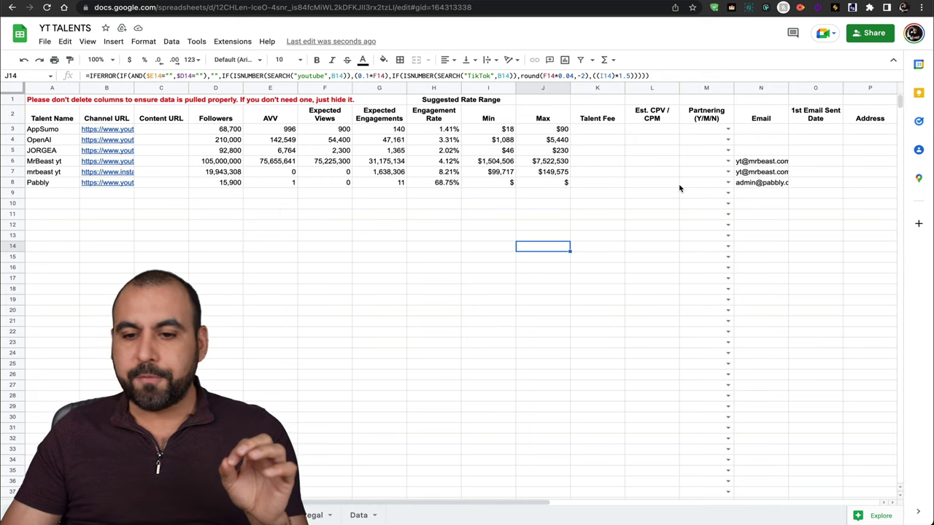
{"action": "left_click", "coordinate": [778, 185]}
{"action": "left_click", "coordinate": [776, 204]}
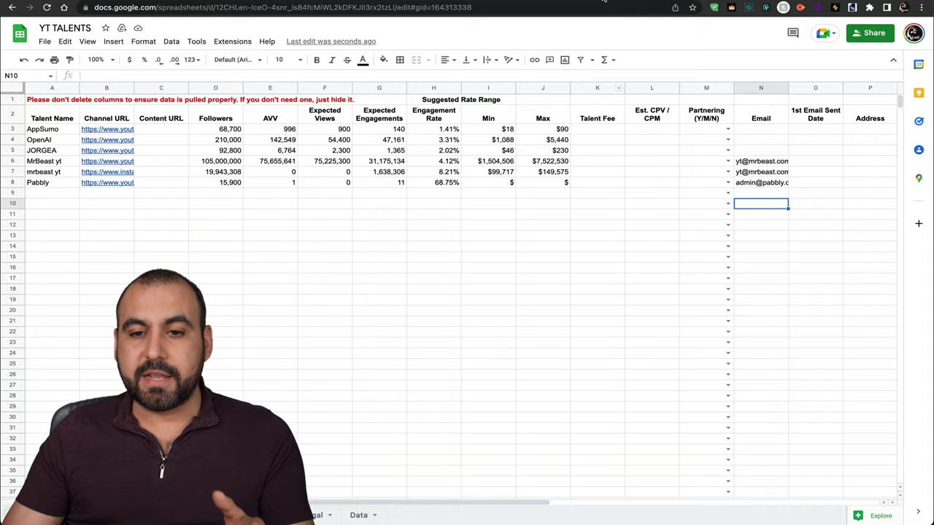
Switch to the Instagram creator profile and add it through TalentSheets to a new Google Sheets campaign named IG TALENTS
{"action": "left_click", "coordinate": [608, 3]}
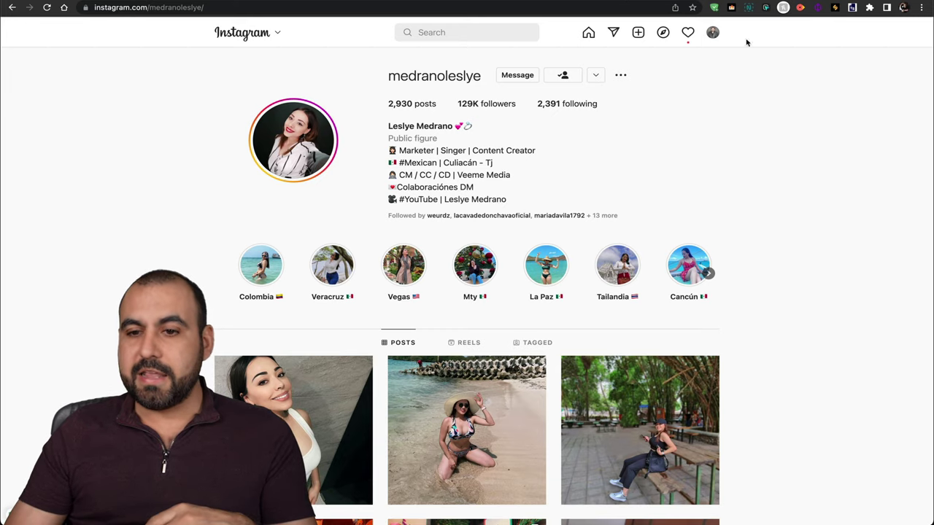
{"action": "left_click", "coordinate": [853, 8]}
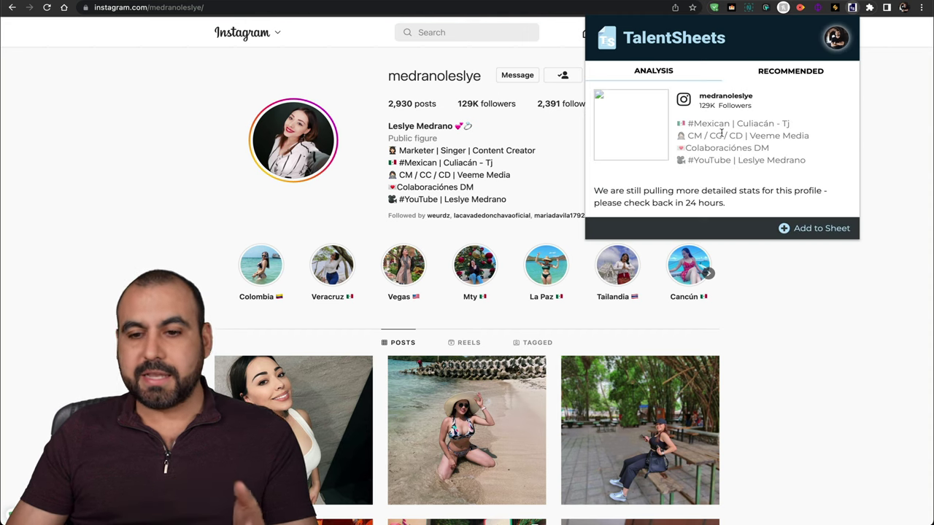
{"action": "left_click", "coordinate": [832, 228]}
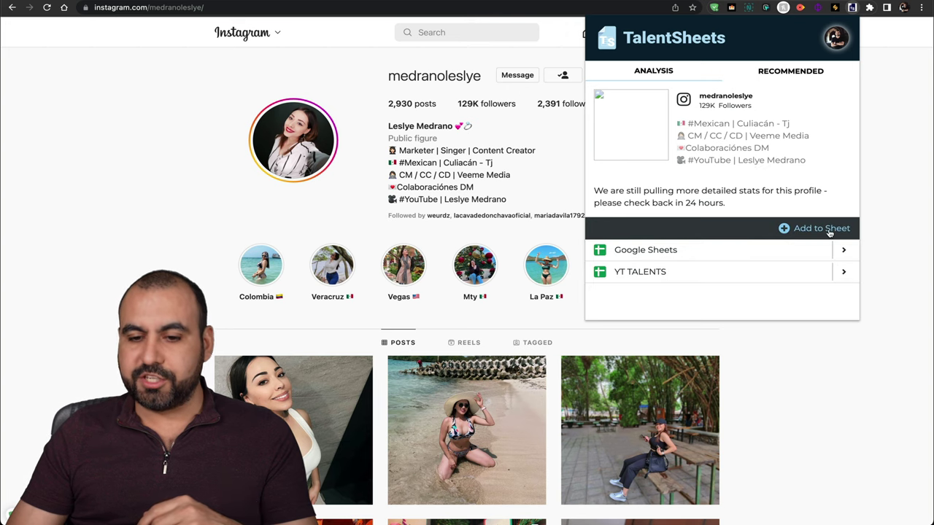
{"action": "left_click", "coordinate": [835, 249]}
{"action": "left_click", "coordinate": [799, 261]}
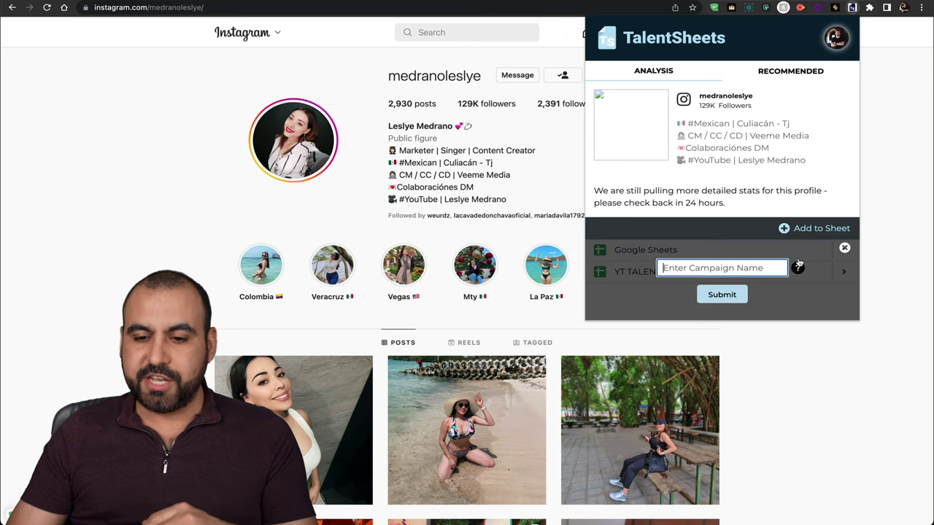
{"action": "type", "text": "IG"}
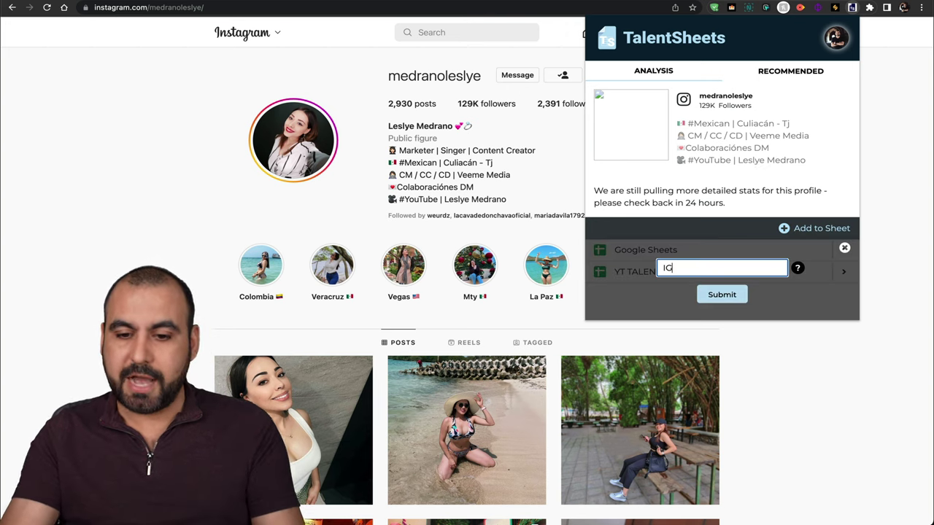
{"action": "type", "text": " TALENTS"}
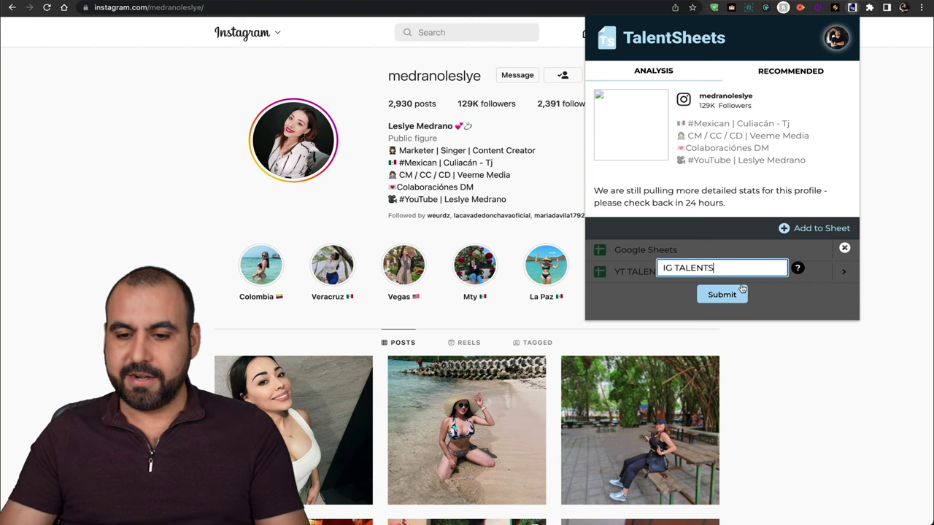
{"action": "left_click", "coordinate": [734, 295]}
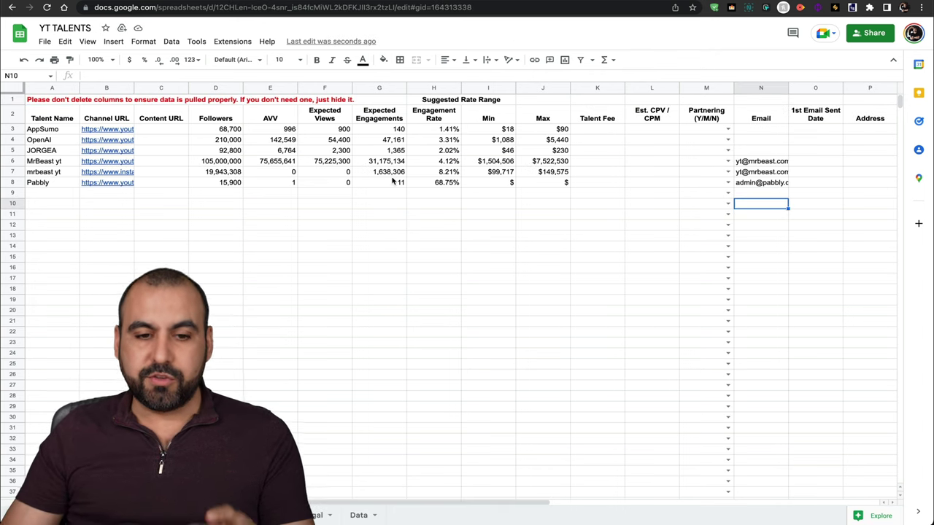
View the YT TALENTS document add-ons, look through the actions TalentSheets offers, and close the add-ons view
{"action": "left_click", "coordinate": [382, 192]}
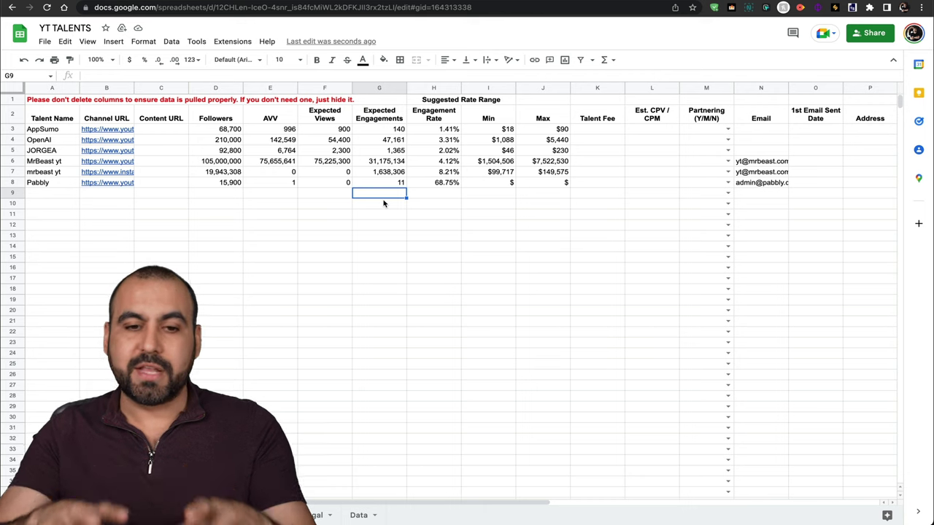
{"action": "left_click", "coordinate": [233, 43]}
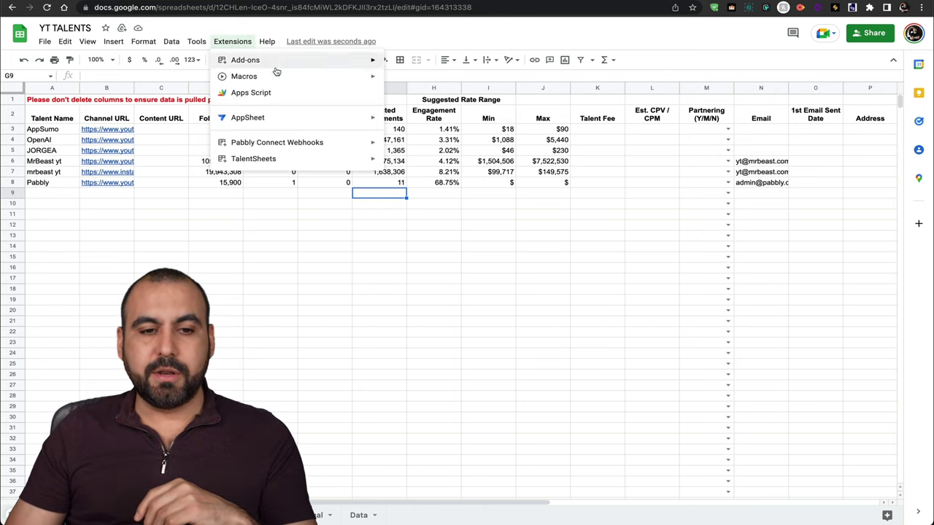
{"action": "mouse_move", "coordinate": [301, 63]}
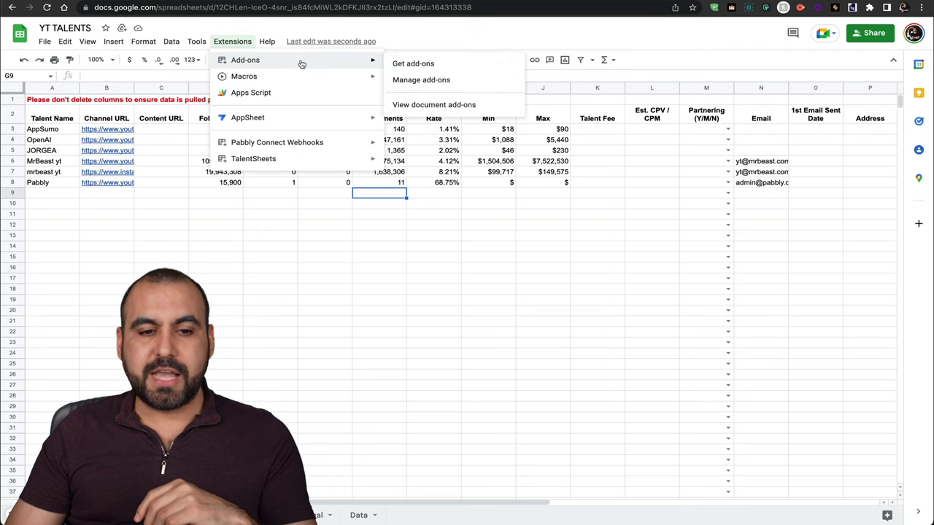
{"action": "left_click", "coordinate": [454, 105]}
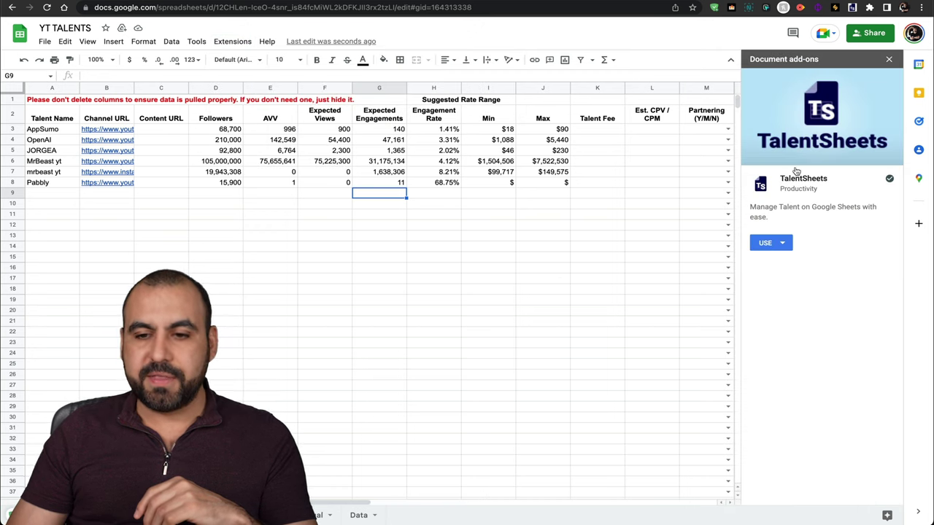
{"action": "left_click", "coordinate": [782, 246]}
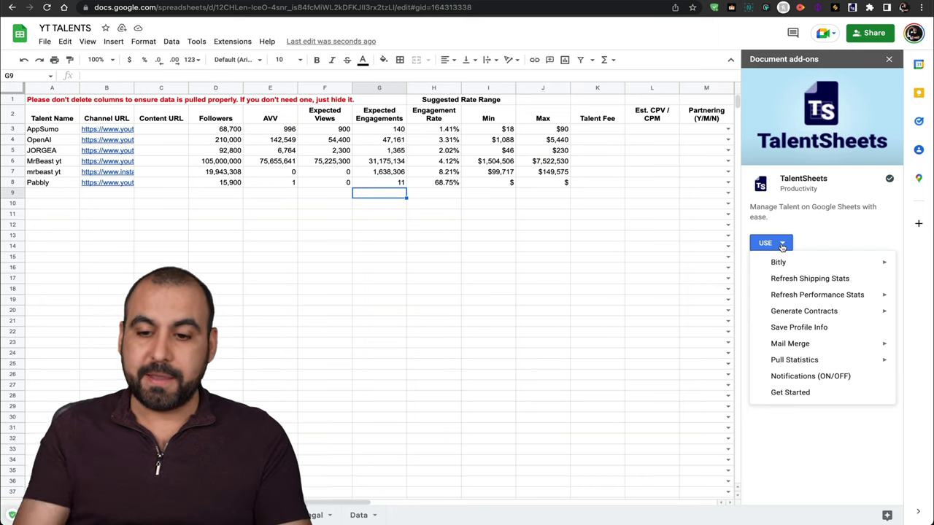
{"action": "mouse_move", "coordinate": [800, 268]}
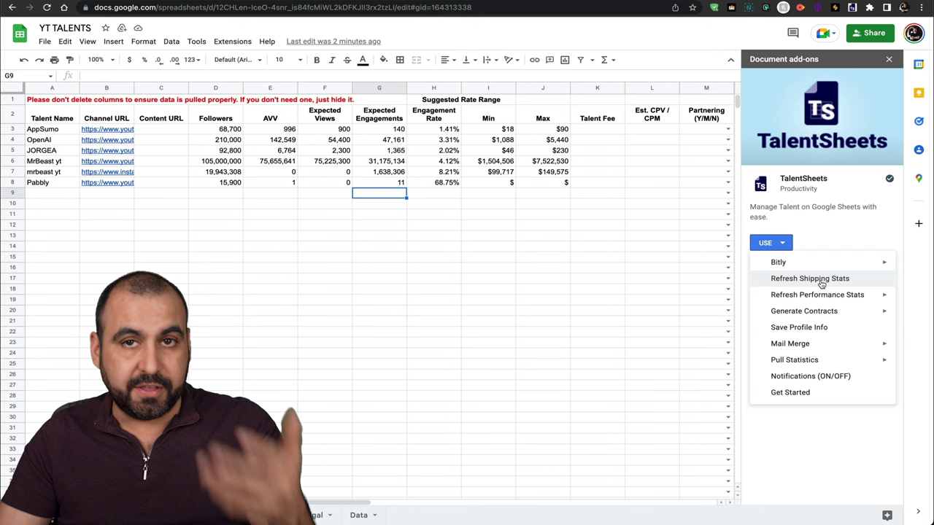
{"action": "mouse_move", "coordinate": [818, 300]}
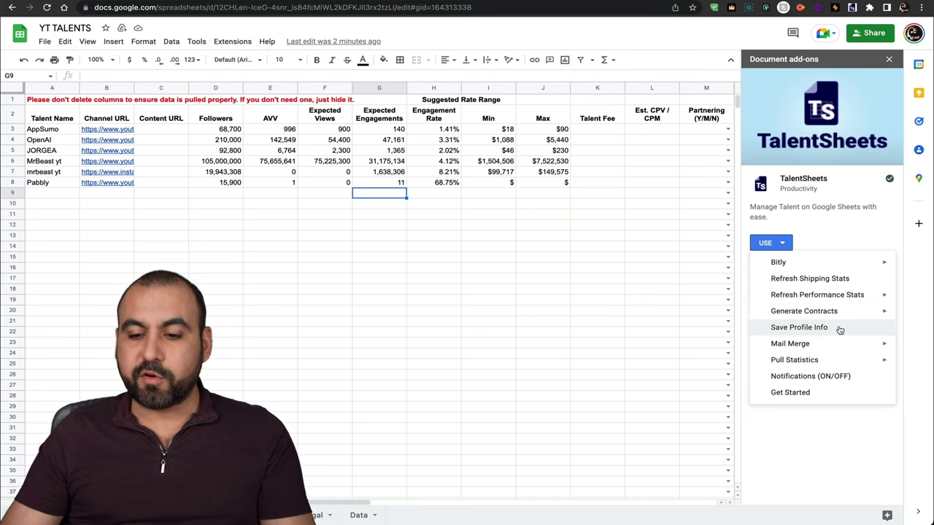
{"action": "mouse_move", "coordinate": [830, 350]}
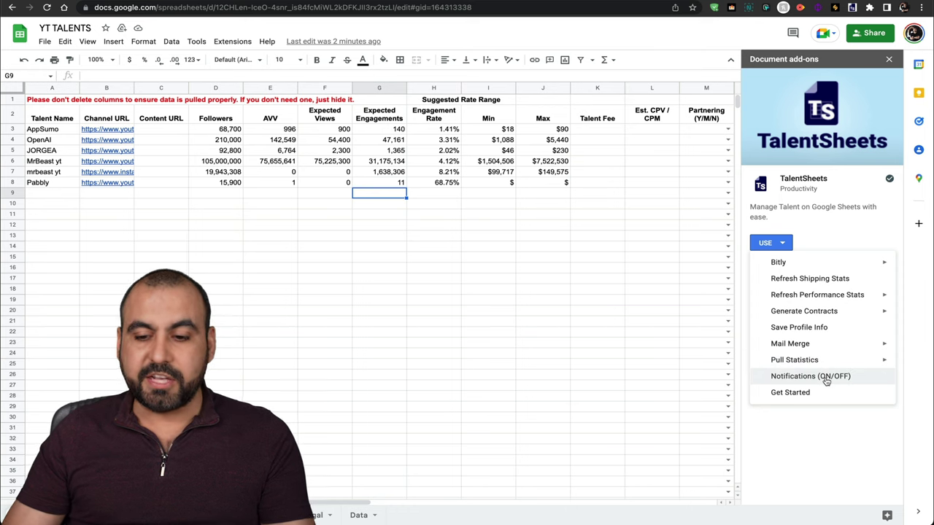
{"action": "left_click", "coordinate": [812, 427]}
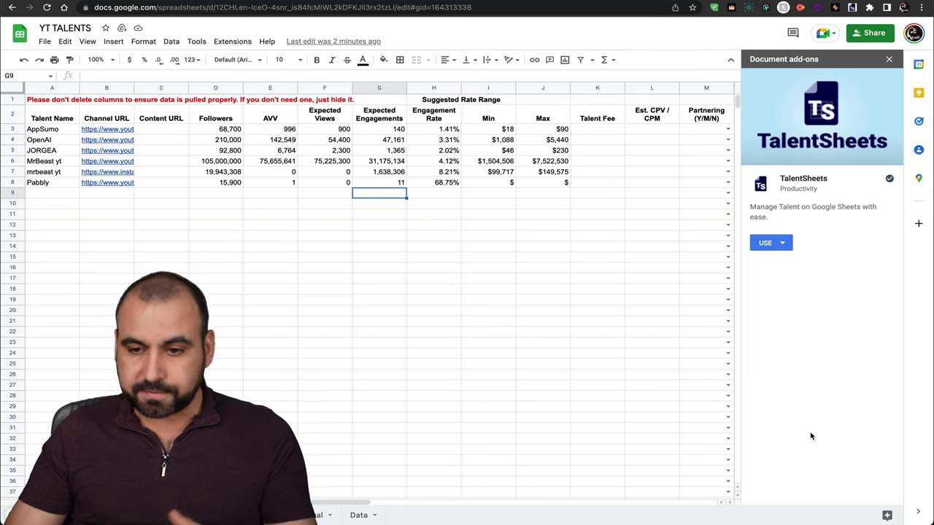
{"action": "left_click", "coordinate": [657, 357]}
{"action": "left_click", "coordinate": [889, 59]}
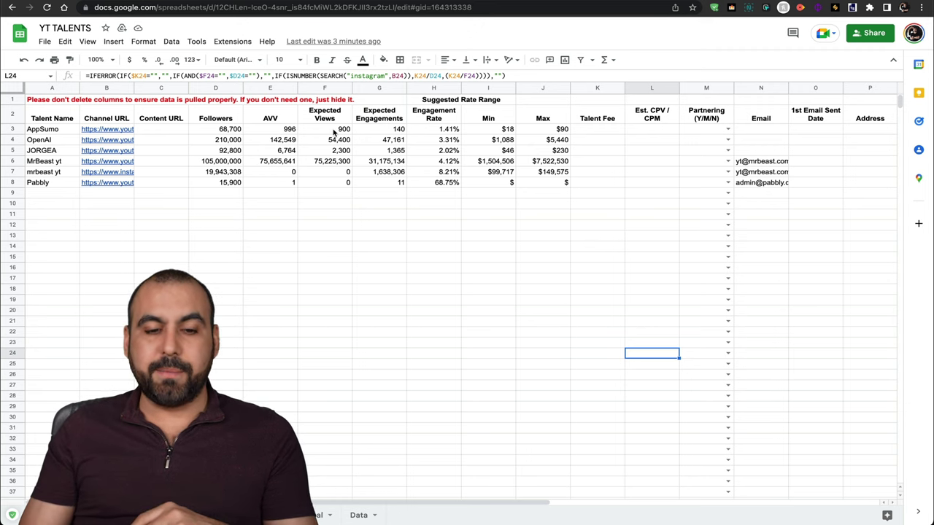
Examine the Expected Views values for all talents from AppSumo to Pabbly
{"action": "left_click_drag", "start_coordinate": [334, 131], "coordinate": [342, 183]}
{"action": "left_click", "coordinate": [356, 194]}
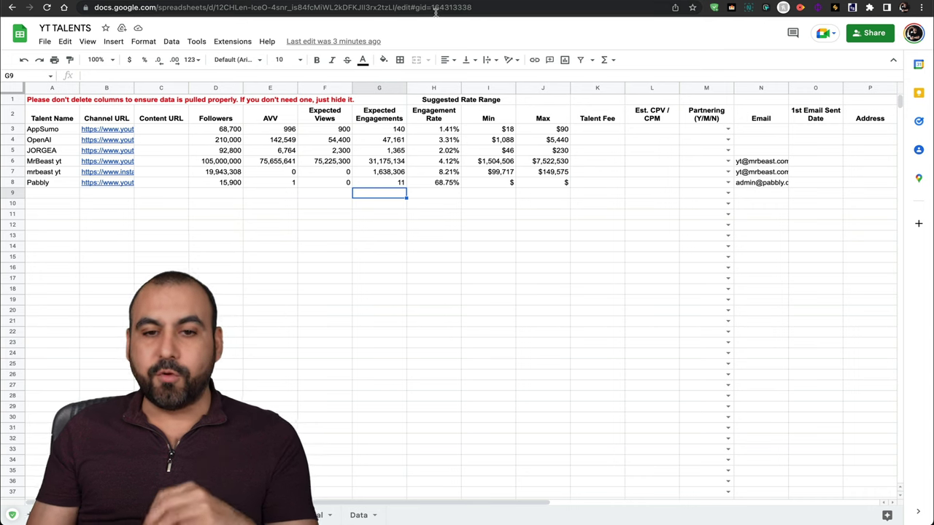
Switch to YouTube and open the DC Rainmaker channel from the GoPro Hero 11 review on the home feed
{"action": "key", "text": "ctrl+Tab"}
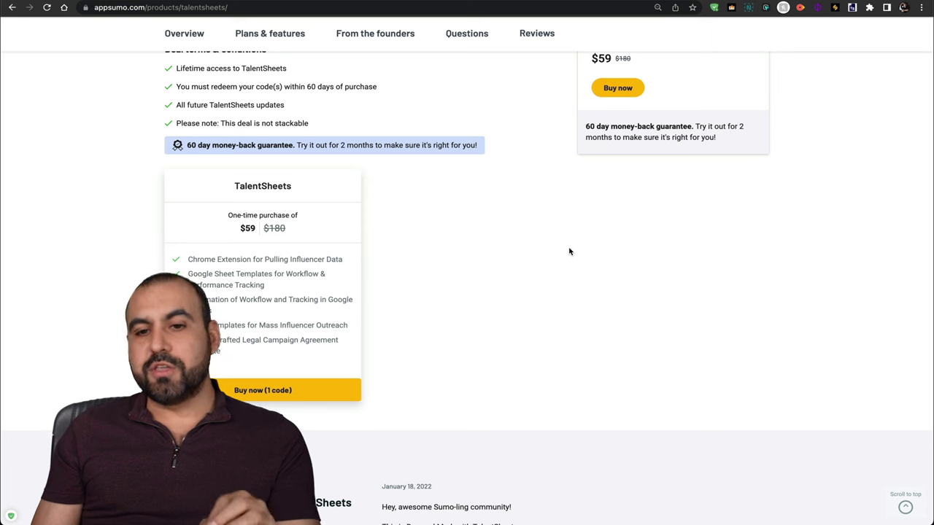
{"action": "key", "text": "ctrl+Tab"}
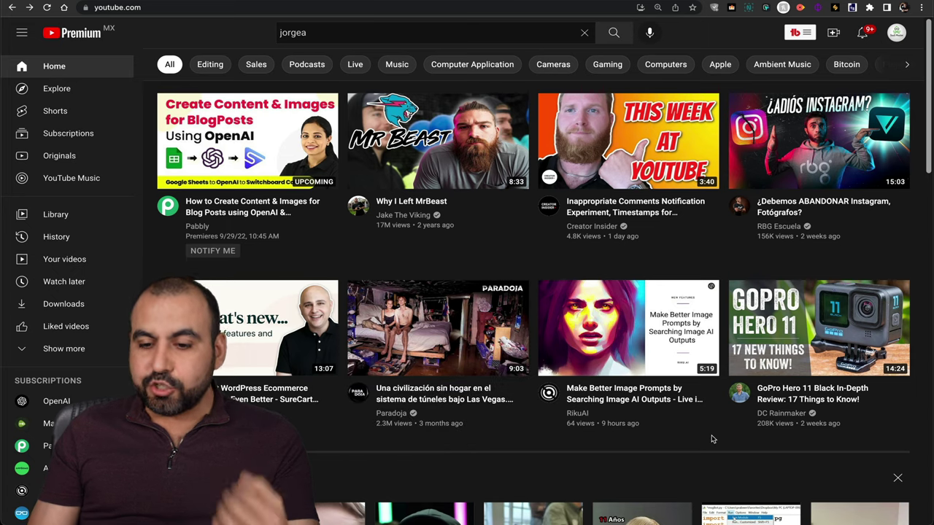
{"action": "scroll", "coordinate": [713, 438], "scroll_direction": "down", "scroll_amount": 1}
{"action": "scroll", "coordinate": [737, 416], "scroll_direction": "down", "scroll_amount": 1}
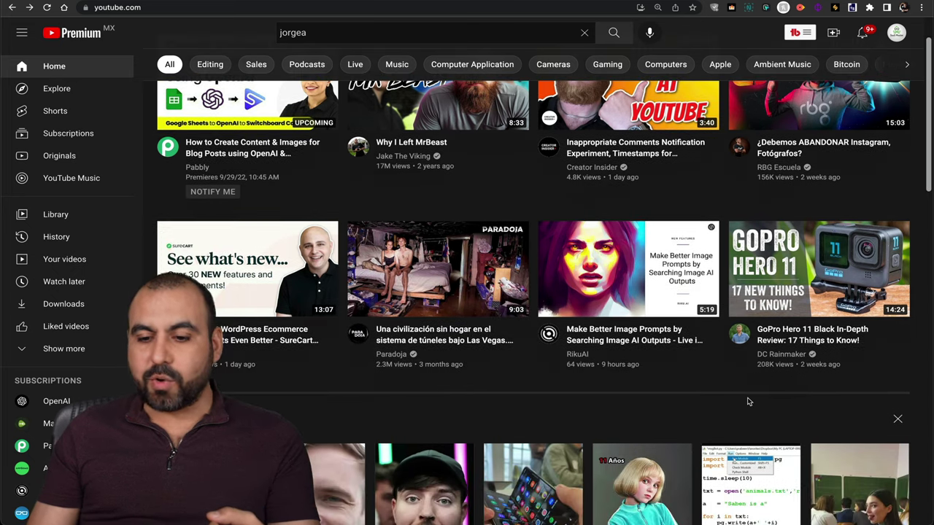
{"action": "left_click", "coordinate": [782, 355]}
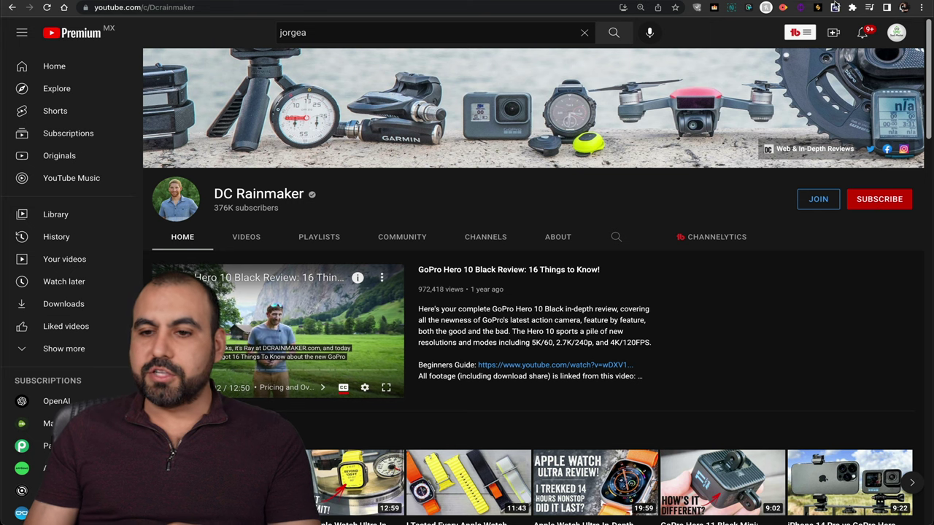
Import the DC Rainmaker channel with TalentSheets, add it to the YT TALENTS sheet, and close the extension popup
{"action": "left_click", "coordinate": [835, 8]}
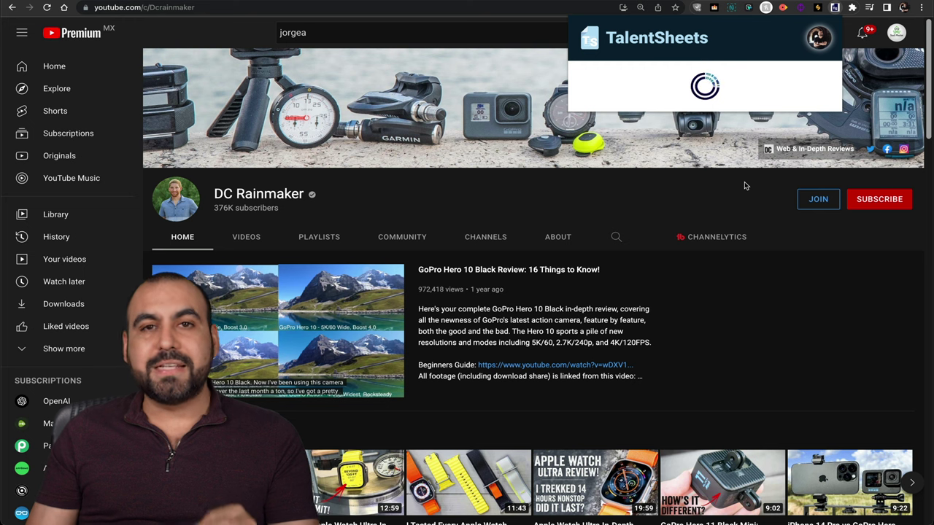
{"action": "left_click", "coordinate": [785, 220]}
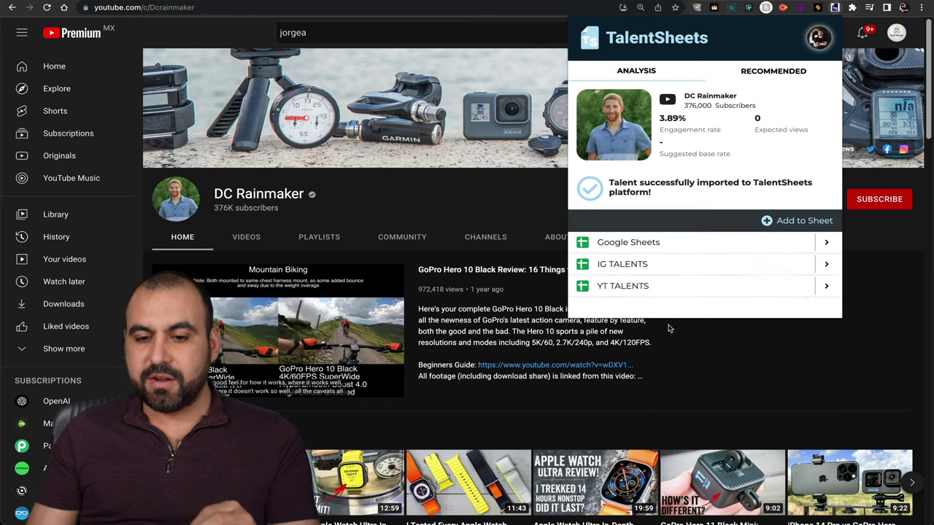
{"action": "mouse_move", "coordinate": [641, 247]}
{"action": "left_click", "coordinate": [627, 285]}
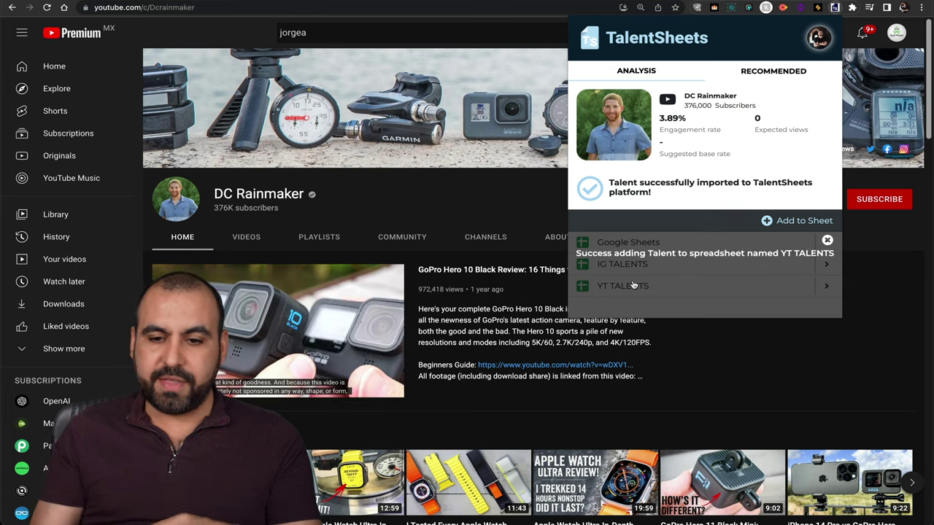
{"action": "left_click", "coordinate": [727, 347]}
Return to the YT TALENTS spreadsheet and check DC Rainmaker's row, including its email cell
{"action": "key", "text": "ctrl+Tab"}
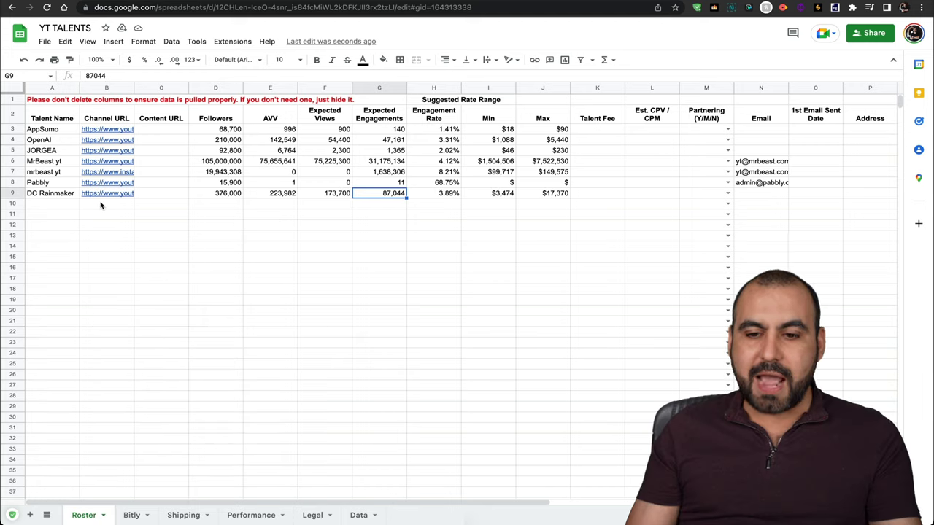
{"action": "left_click", "coordinate": [772, 196]}
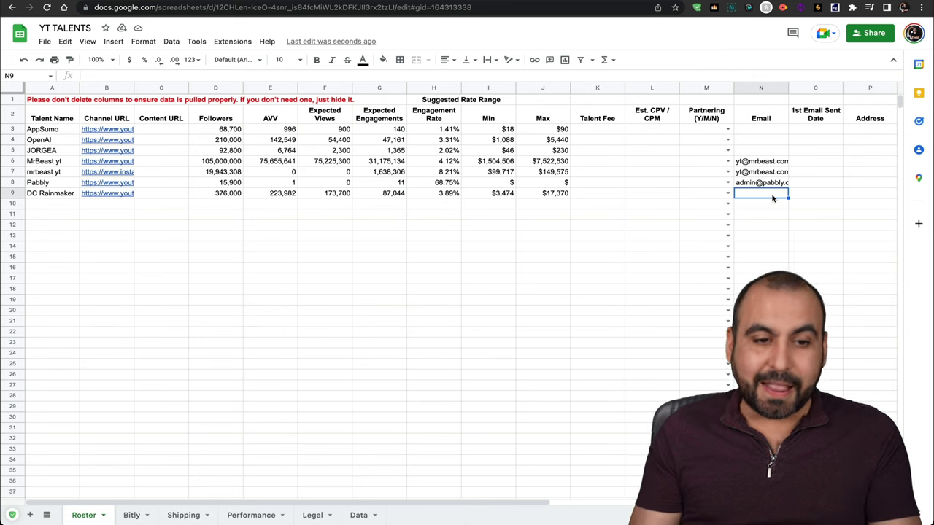
Switch to the TalentSheets deal page on AppSumo and read through its customer reviews and replies
{"action": "key", "text": "ctrl+Tab"}
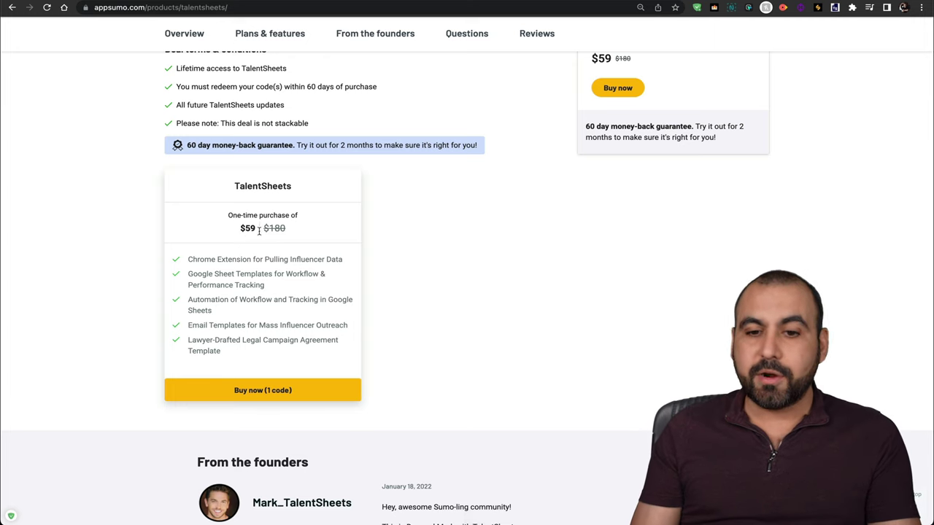
{"action": "scroll", "coordinate": [461, 302], "scroll_direction": "up", "scroll_amount": 10}
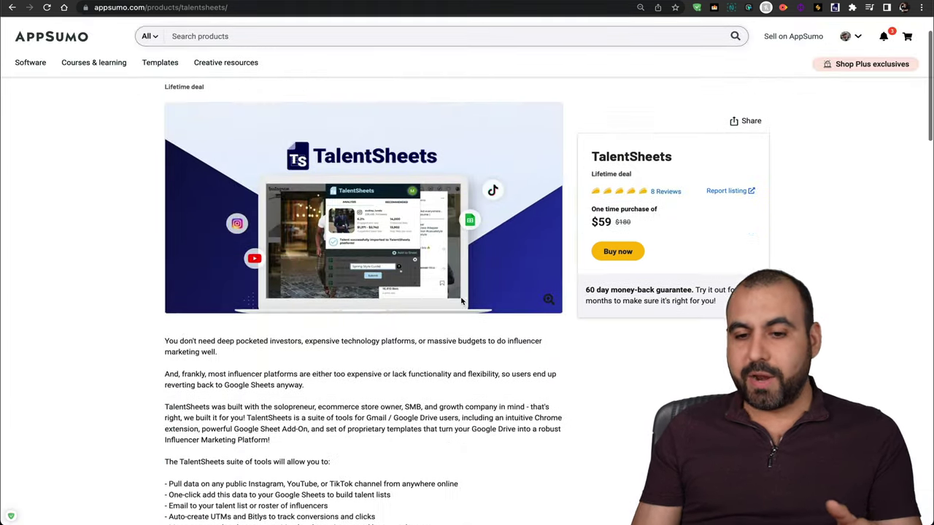
{"action": "left_click", "coordinate": [667, 191]}
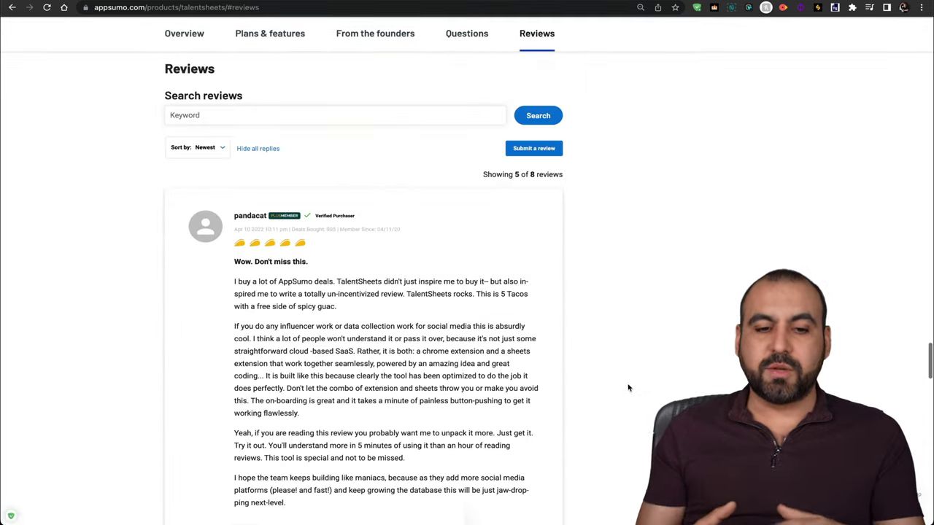
{"action": "scroll", "coordinate": [628, 389], "scroll_direction": "down", "scroll_amount": 8}
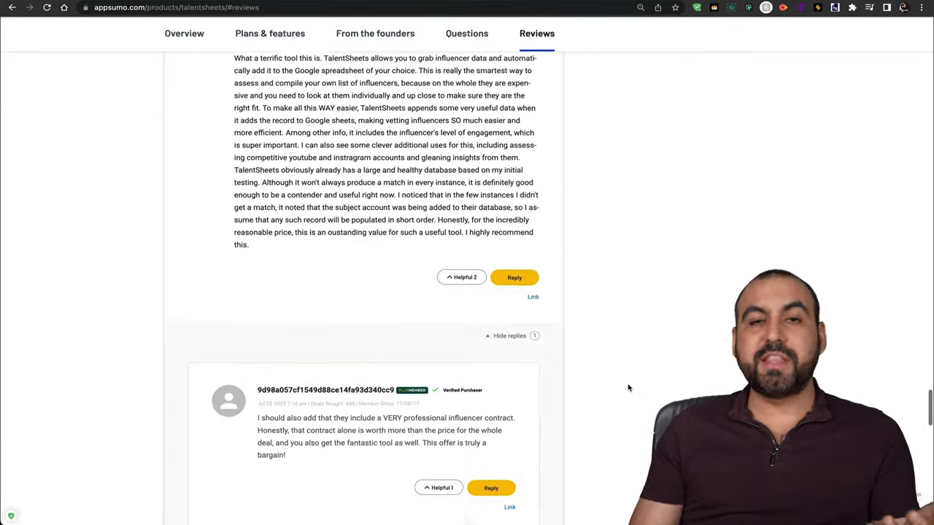
{"action": "scroll", "coordinate": [628, 388], "scroll_direction": "down", "scroll_amount": 1}
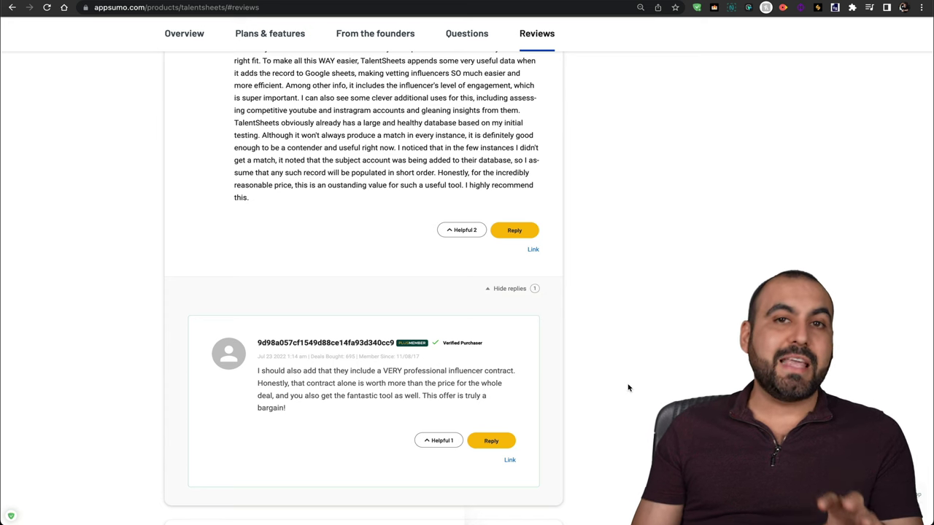